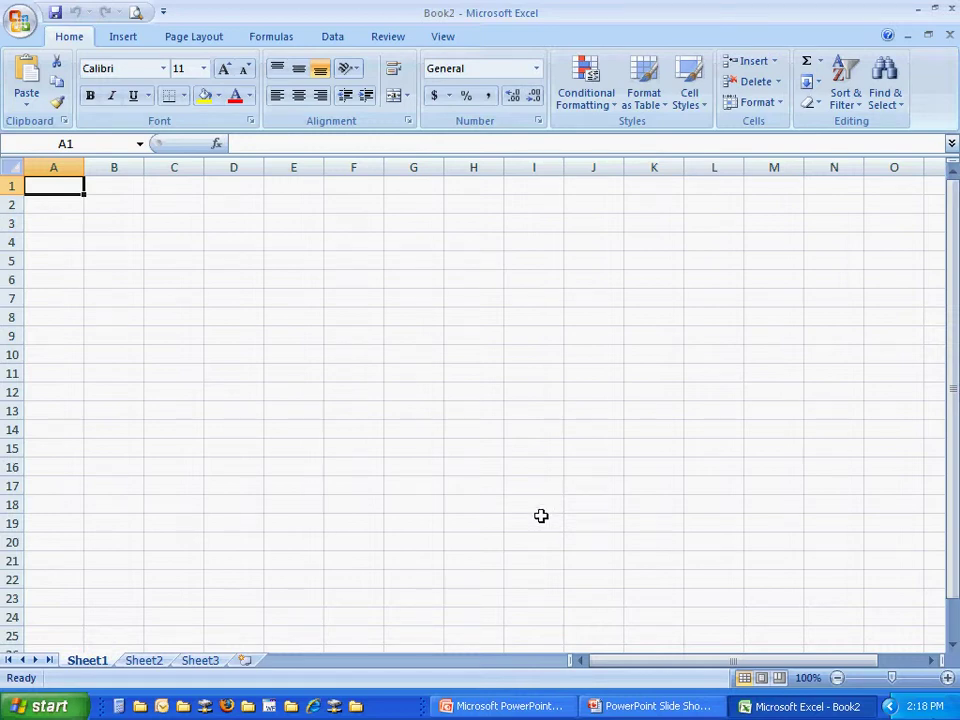
Enter the numbers 15748, 48754, 57848 and 787459 down cells D5 to D8.
{"action": "left_click", "coordinate": [236, 262]}
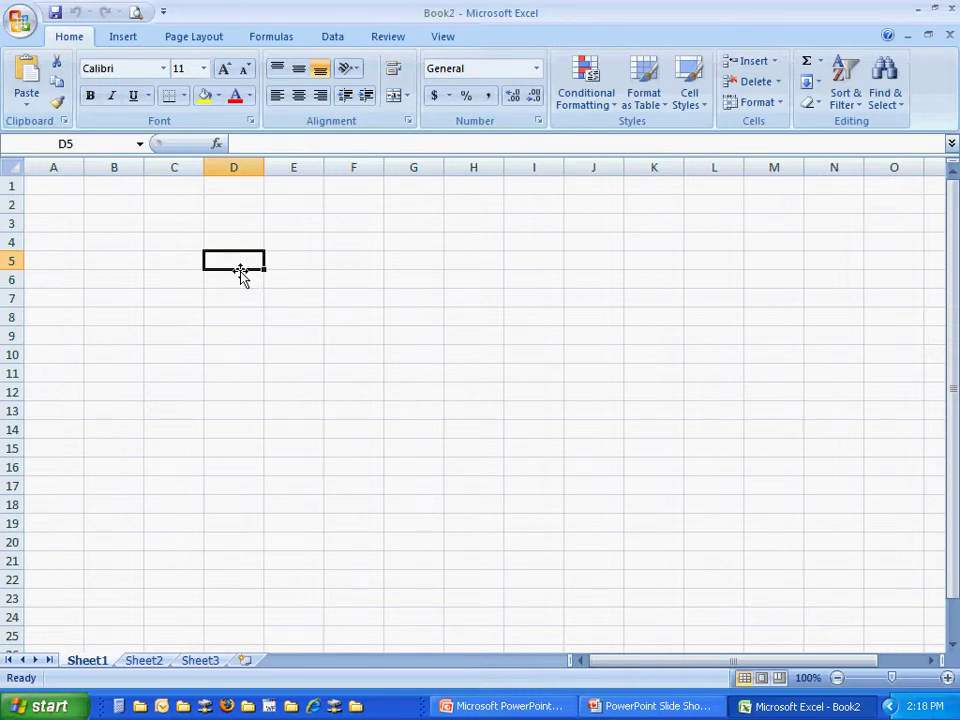
{"action": "type", "text": "15748"}
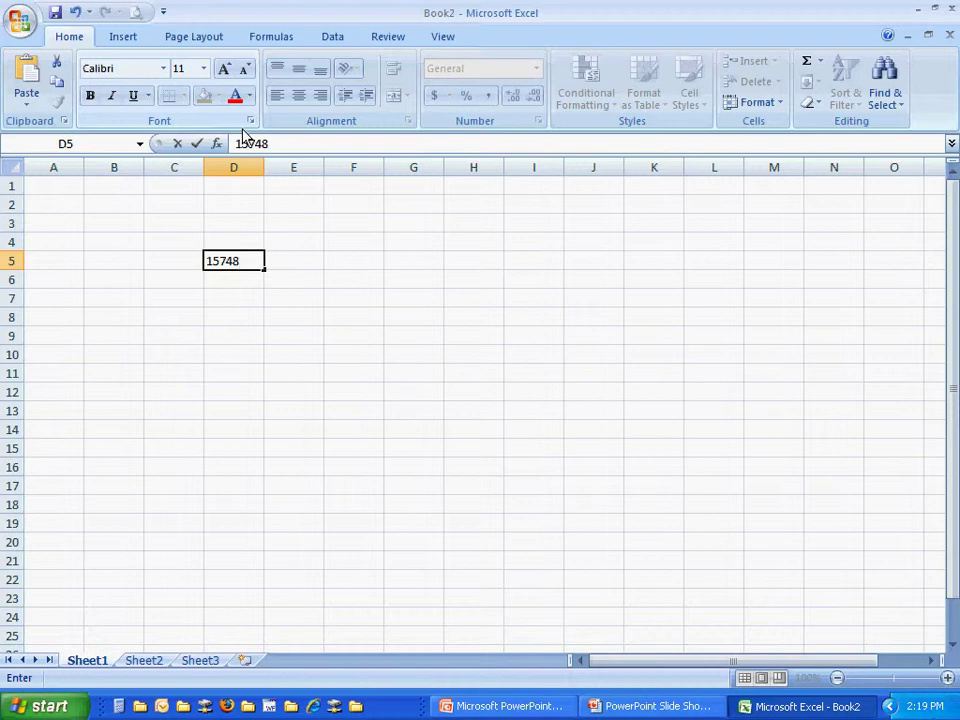
{"action": "left_click", "coordinate": [239, 284]}
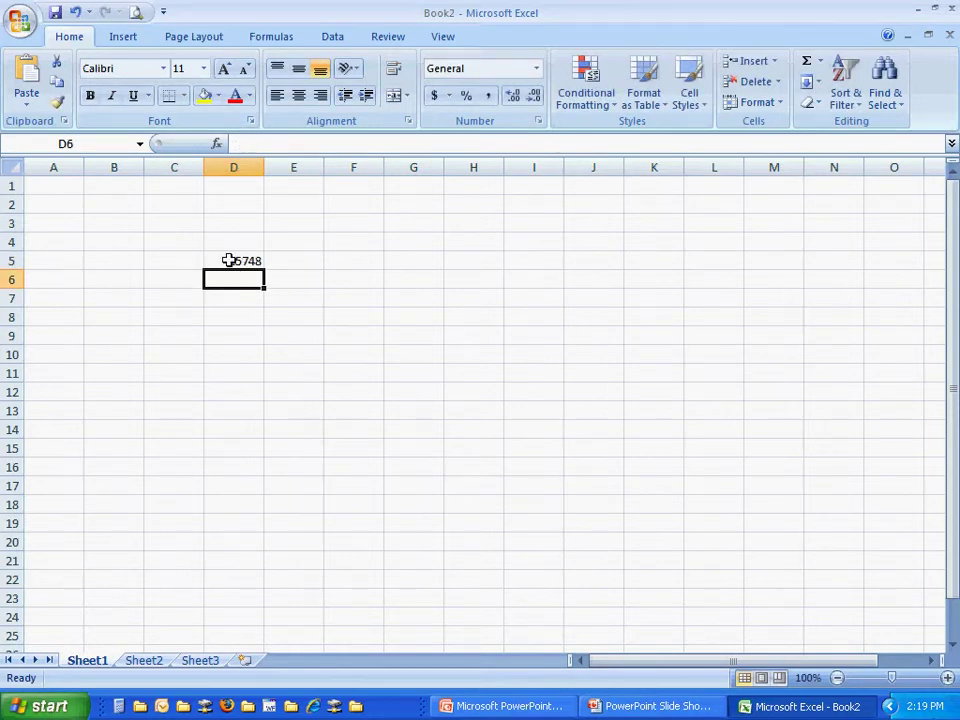
{"action": "left_click", "coordinate": [248, 144]}
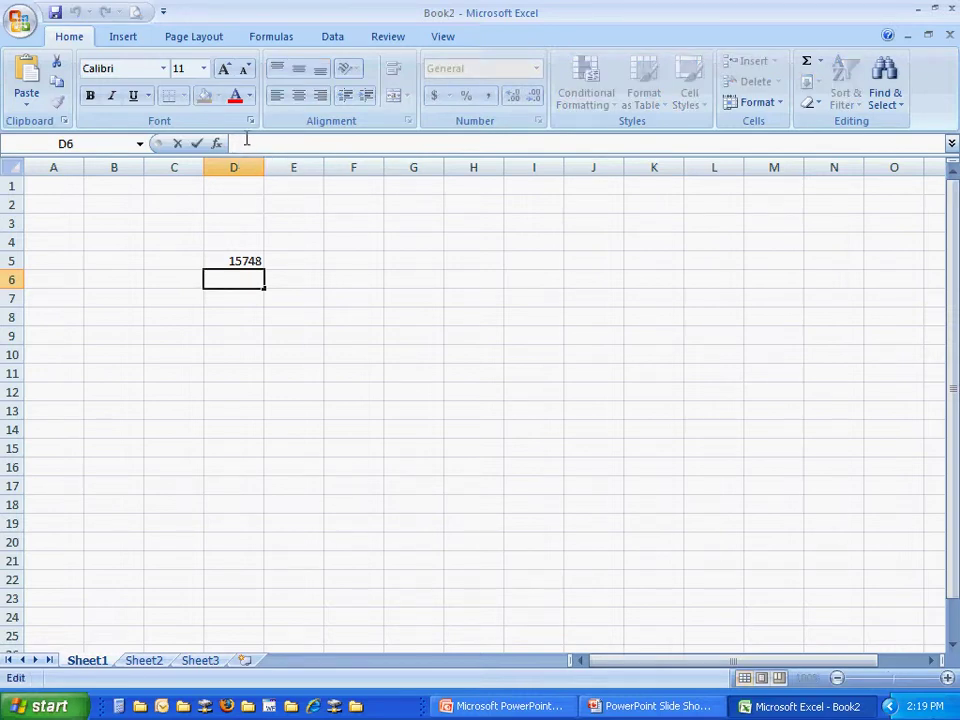
{"action": "type", "text": "48754"}
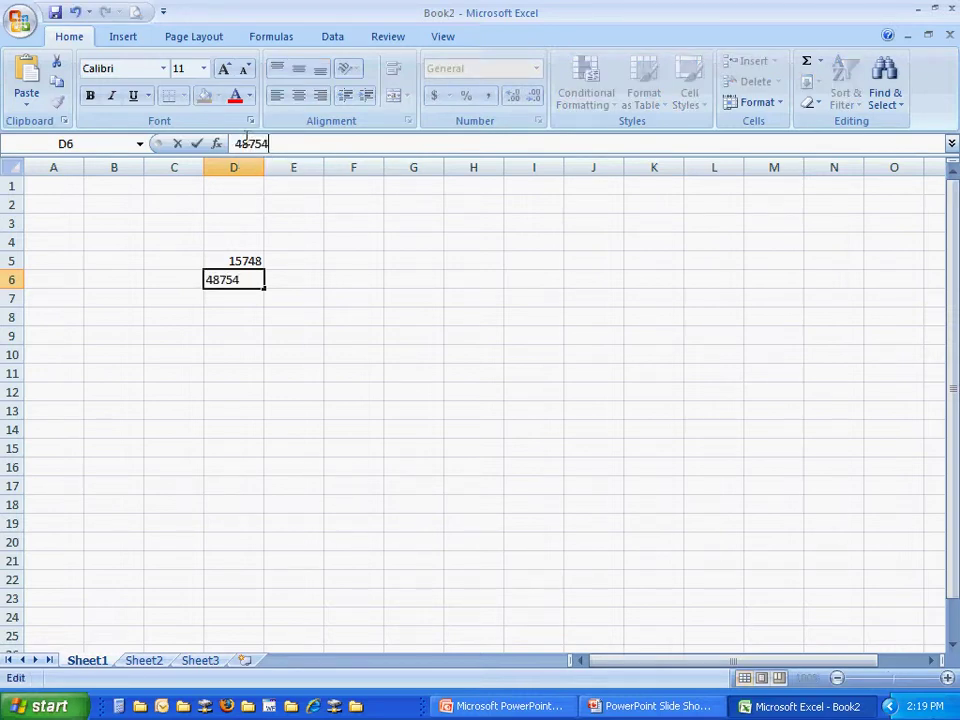
{"action": "key", "text": "Return"}
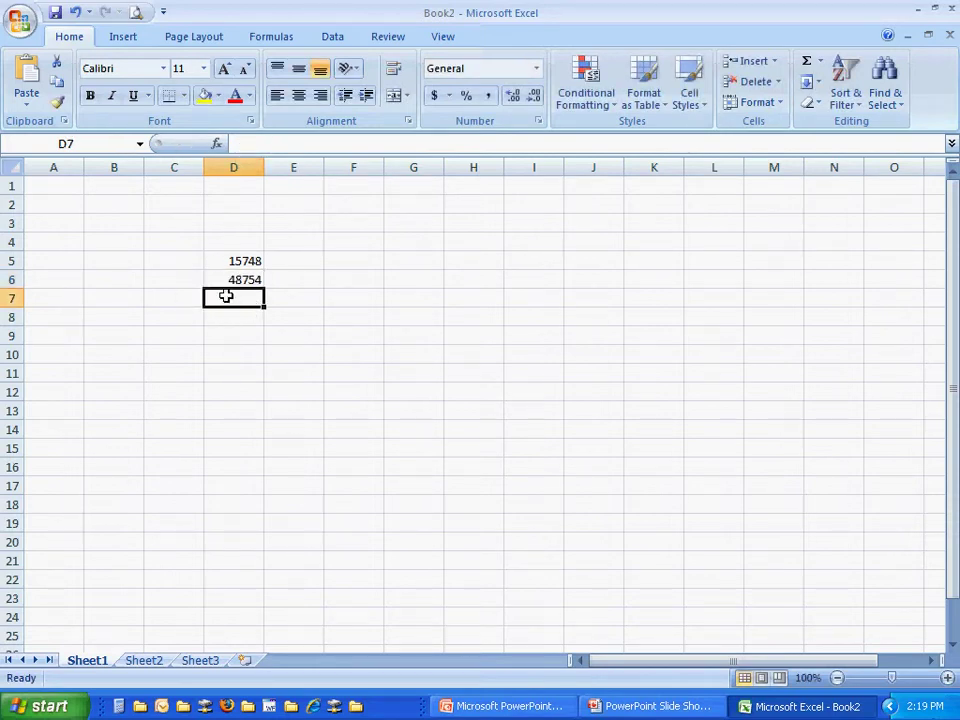
{"action": "type", "text": "57848"}
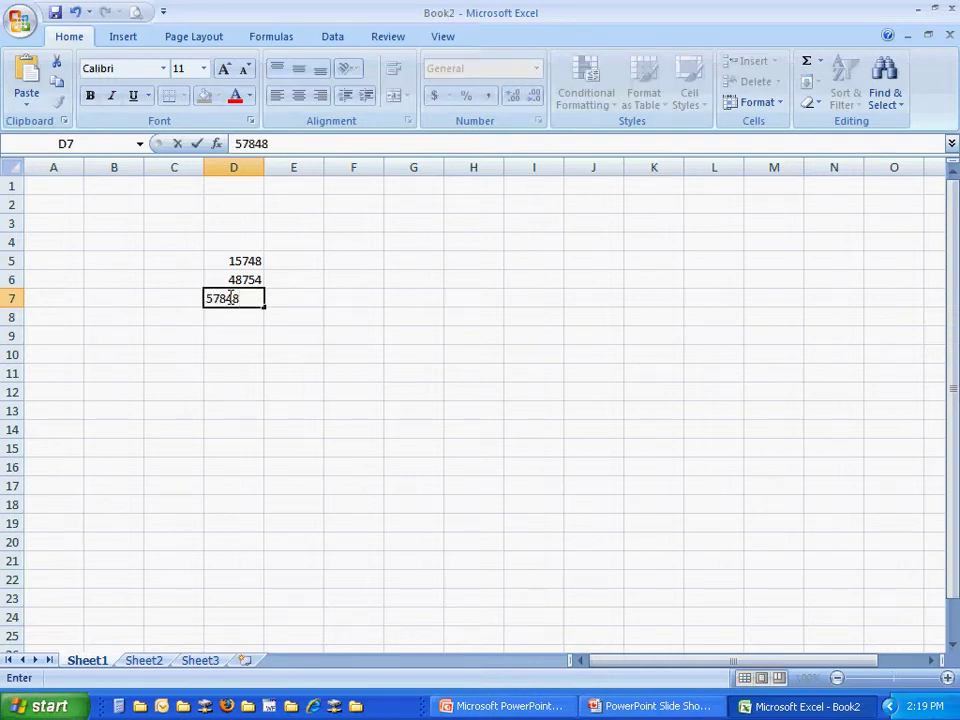
{"action": "key", "text": "Return"}
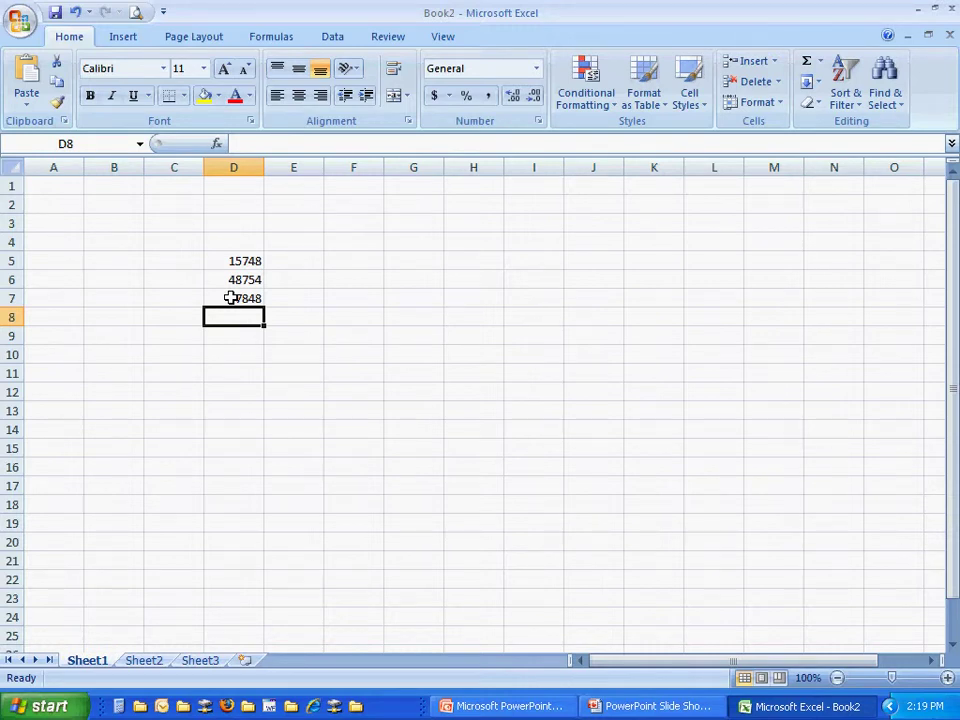
{"action": "type", "text": "7874"}
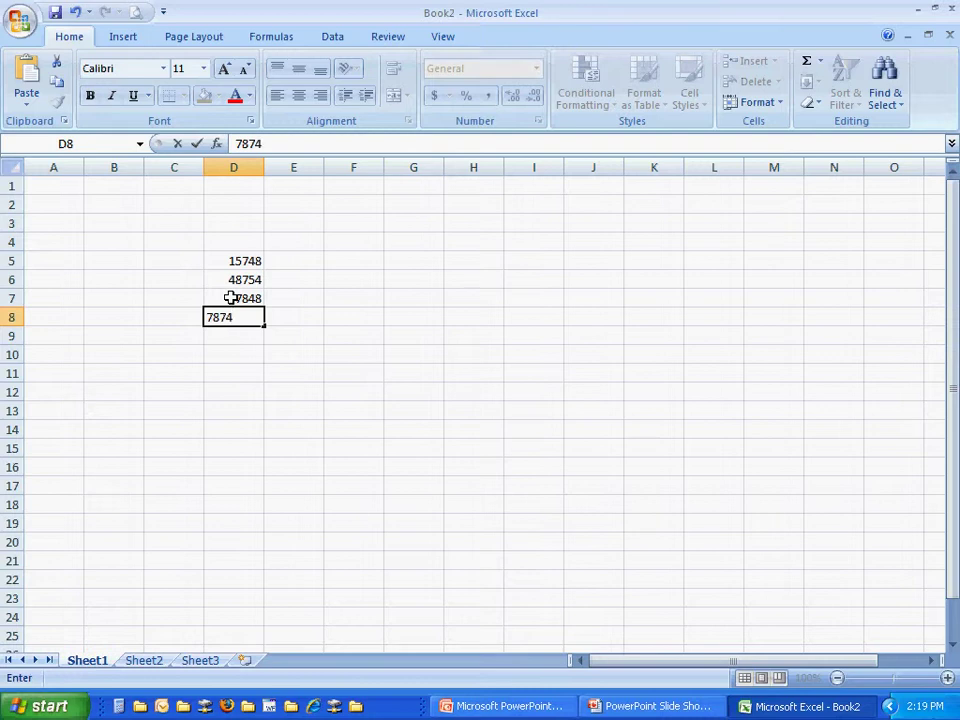
{"action": "type", "text": "59"}
{"action": "key", "text": "Tab"}
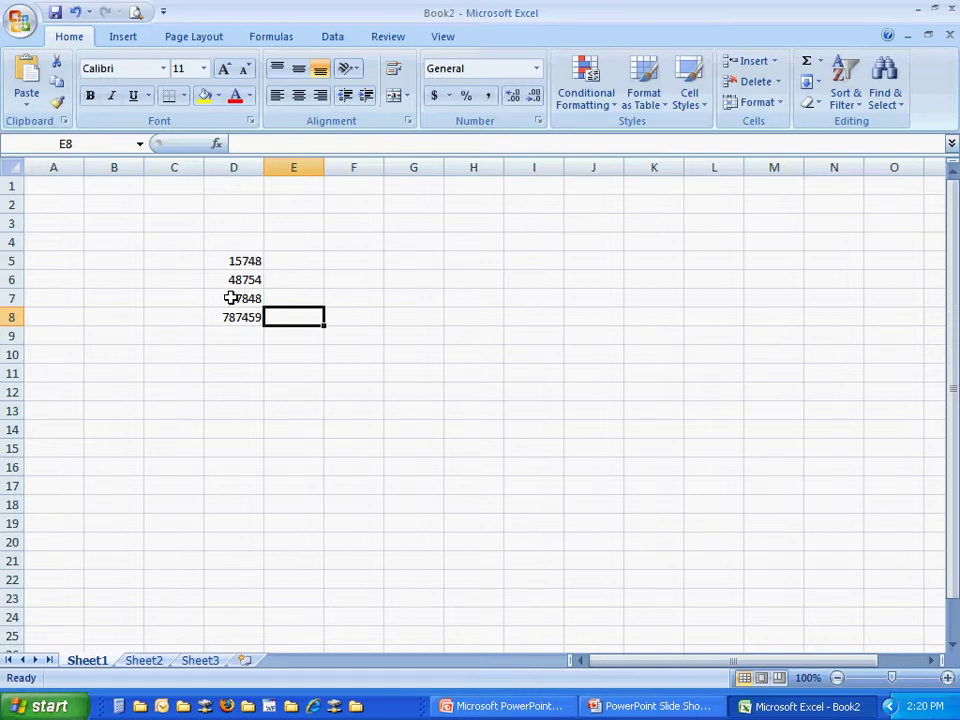
Replace the value in cell D6 with 668822.
{"action": "key", "text": "Up"}
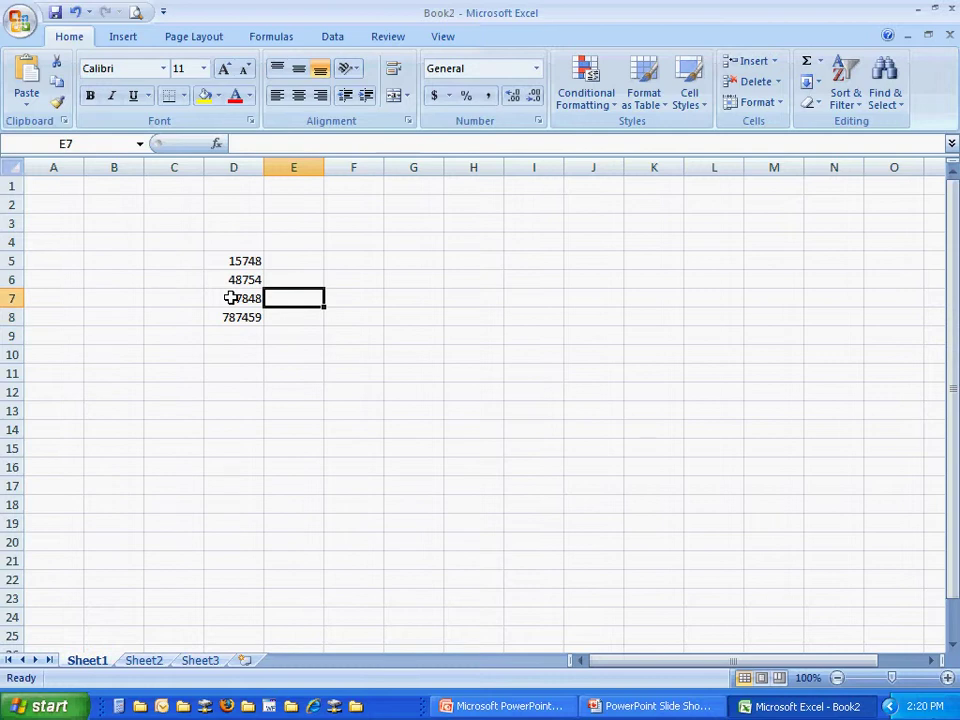
{"action": "left_click", "coordinate": [230, 298]}
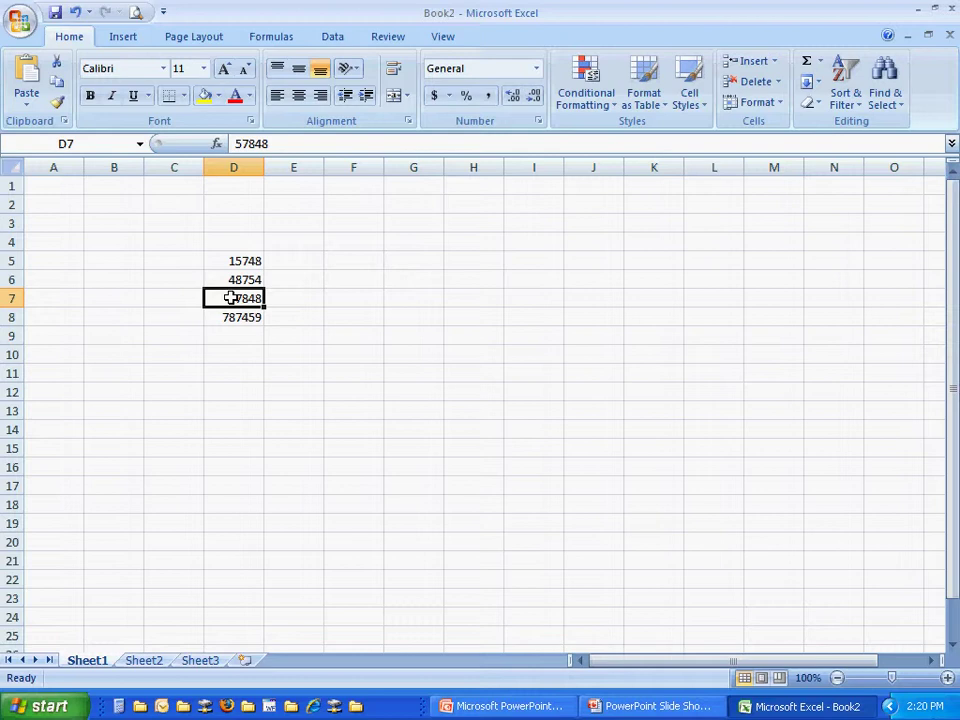
{"action": "left_click", "coordinate": [234, 261]}
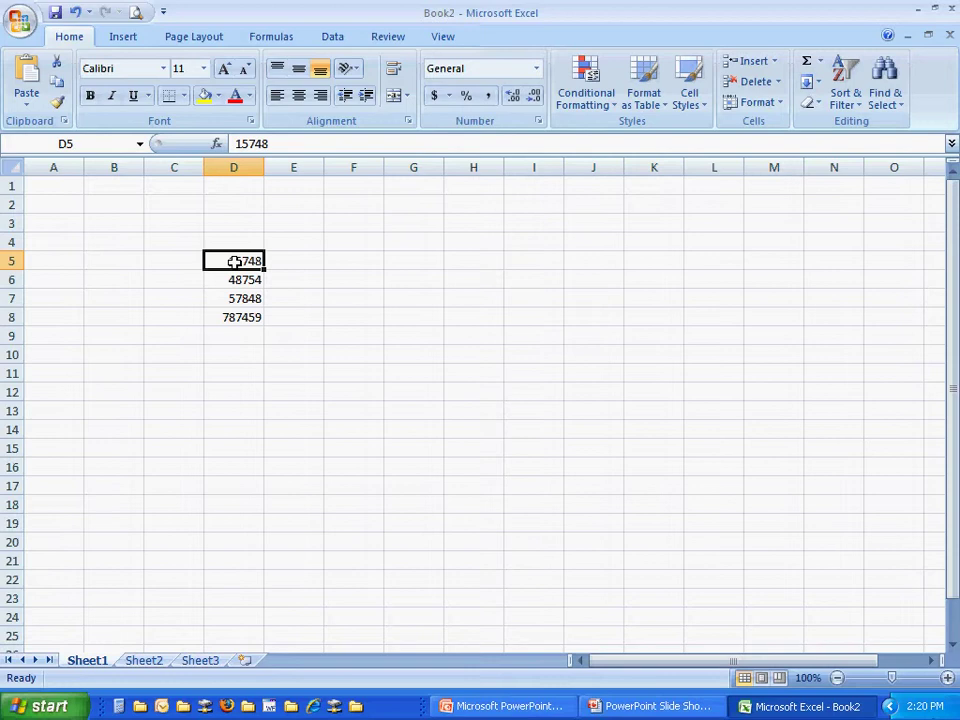
{"action": "key", "text": "Down"}
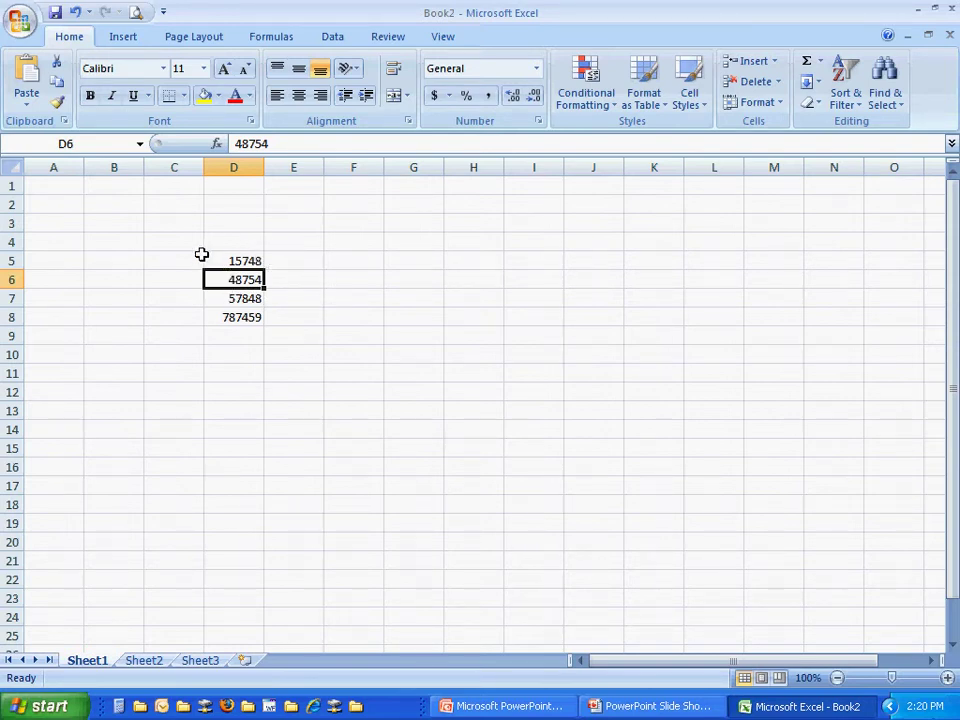
{"action": "type", "text": "6688"}
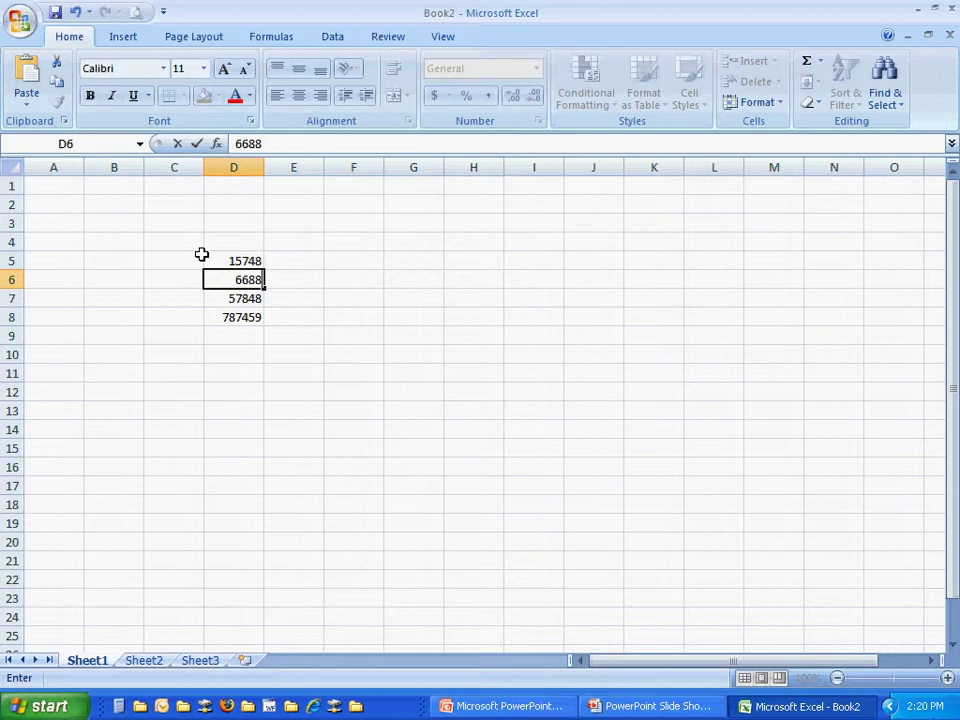
{"action": "type", "text": "22"}
{"action": "key", "text": "Return"}
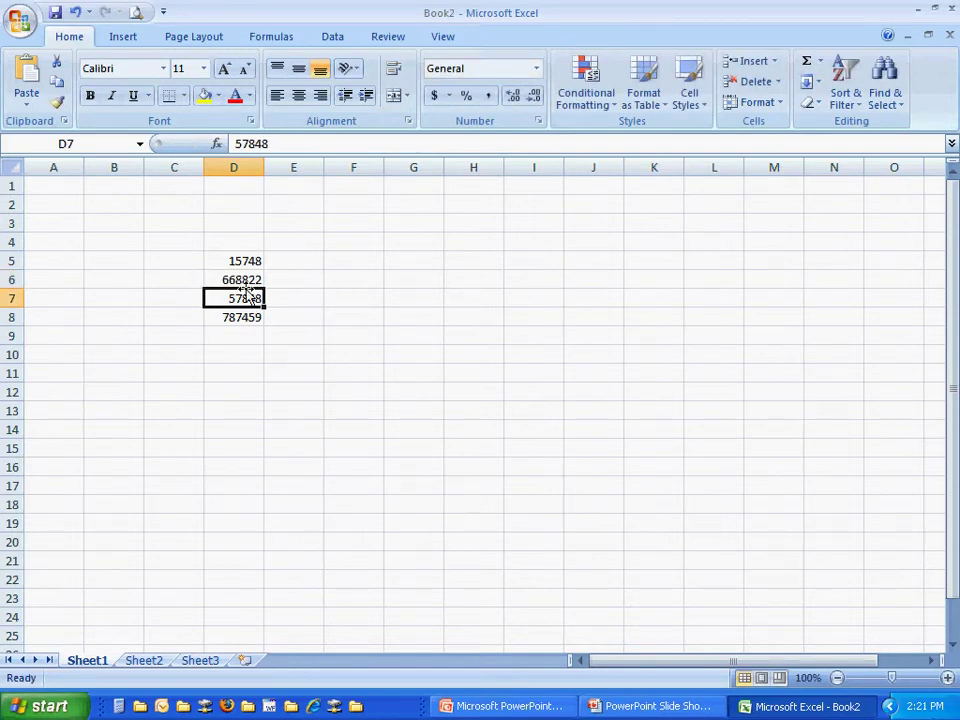
Edit the second digit of the number in cell D8 so that it reads 797459.
{"action": "left_click", "coordinate": [240, 315]}
{"action": "double_click", "coordinate": [241, 316]}
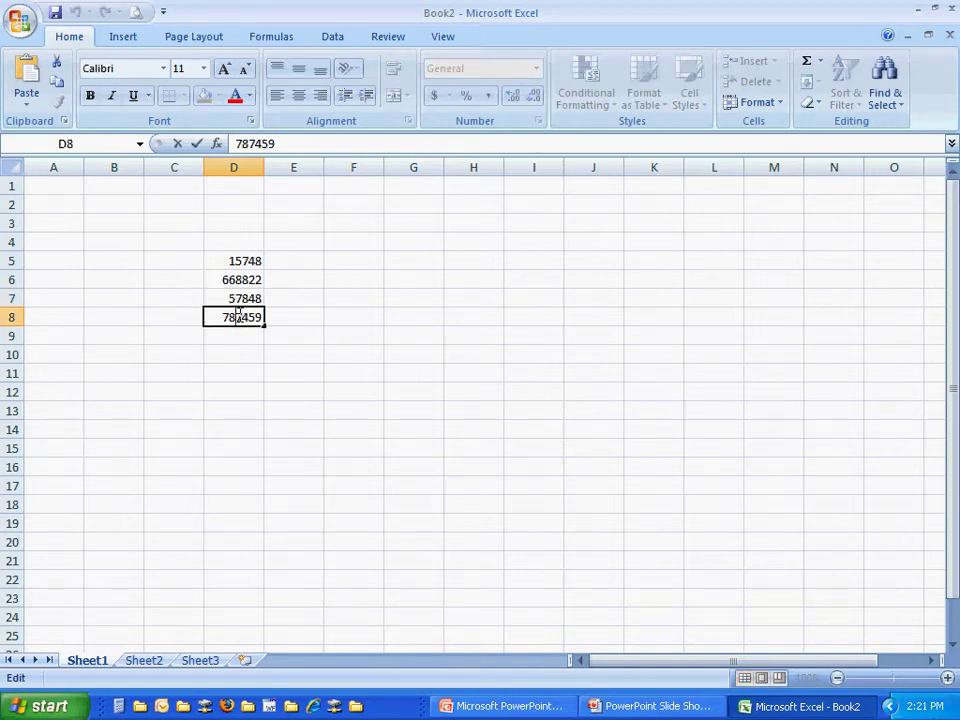
{"action": "key", "text": "End"}
{"action": "key", "text": "Left"}
{"action": "key", "text": "Left"}
{"action": "key", "text": "Left"}
{"action": "key", "text": "Left"}
{"action": "key", "text": "BackSpace"}
{"action": "type", "text": "9"}
{"action": "key", "text": "Return"}
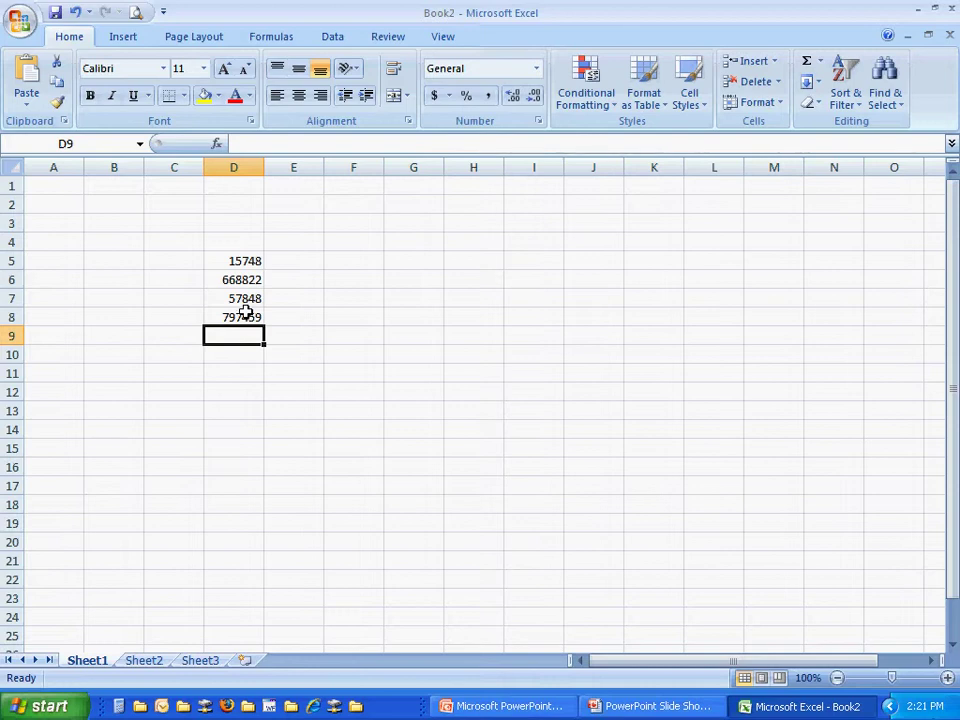
Enter the text "The quick brown fox" in cell D12 and the number 7478 in cell E12.
{"action": "left_click", "coordinate": [242, 391]}
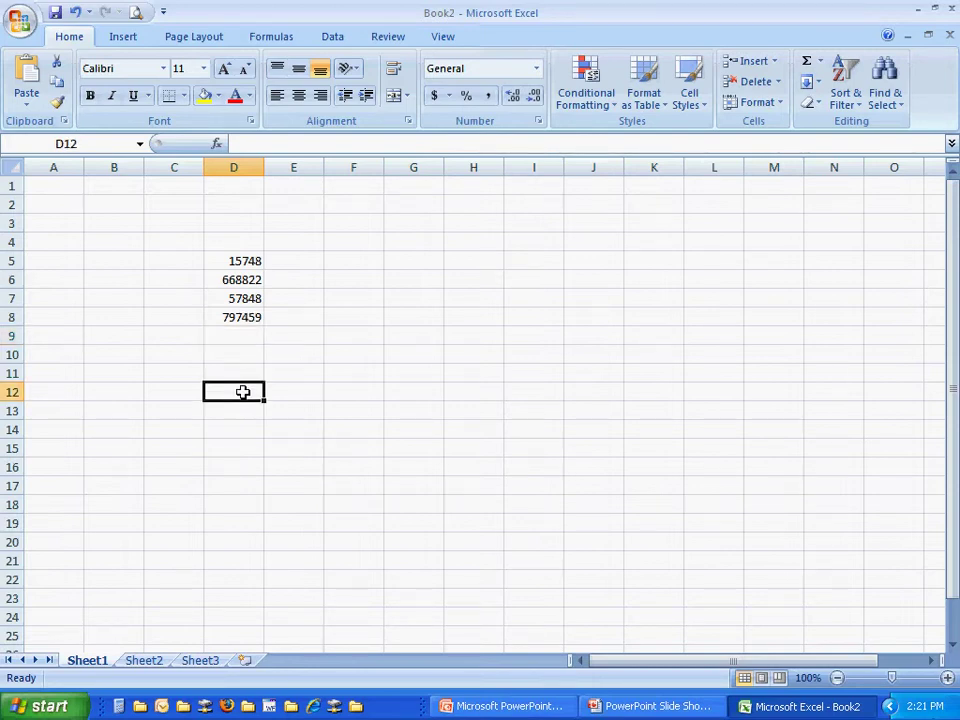
{"action": "type", "text": "The quick"}
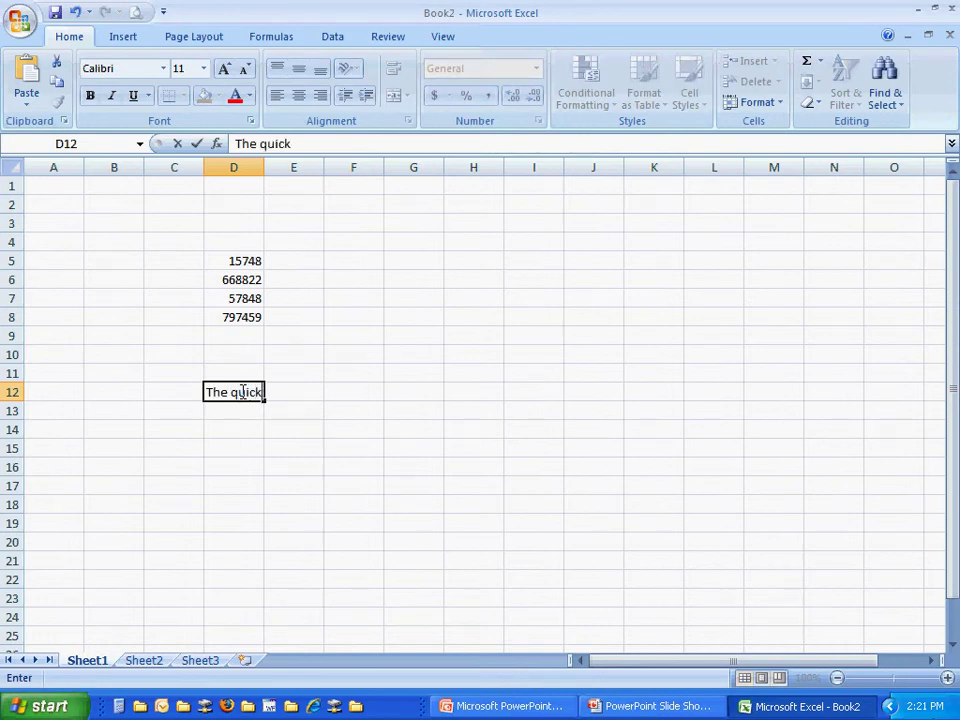
{"action": "type", "text": " g"}
{"action": "key", "text": "BackSpace"}
{"action": "type", "text": "brown fox"}
{"action": "key", "text": "Tab"}
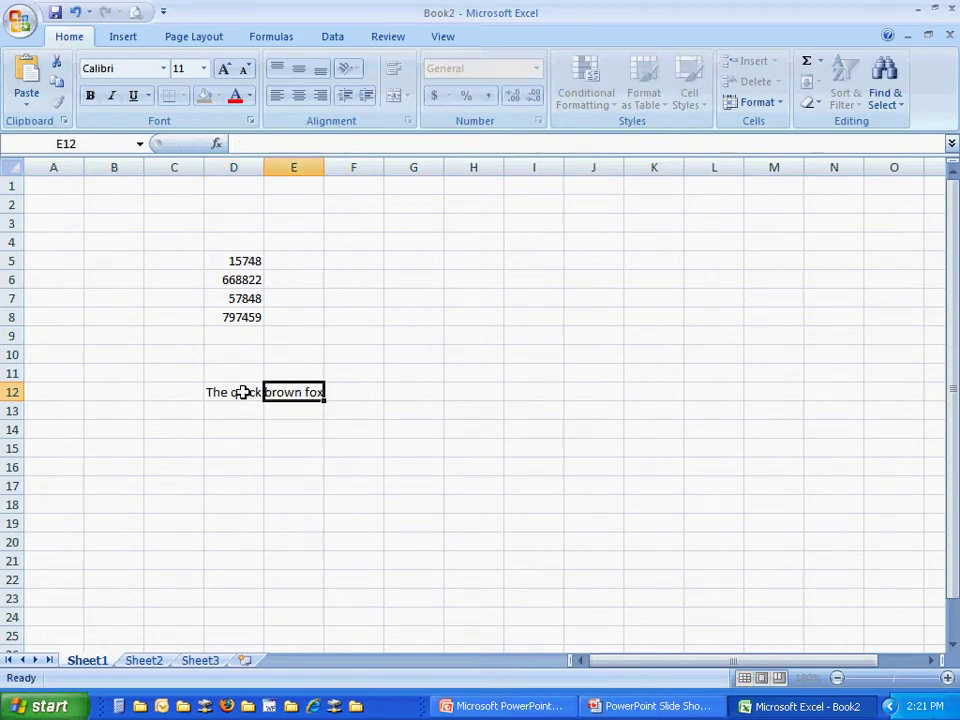
{"action": "type", "text": "7478"}
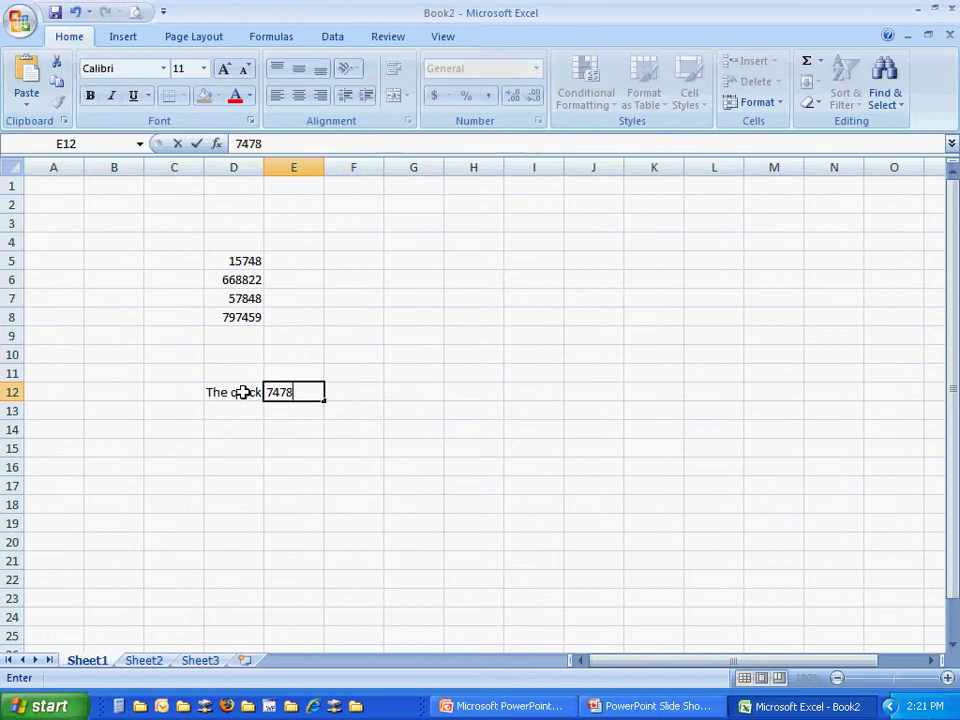
{"action": "key", "text": "Return"}
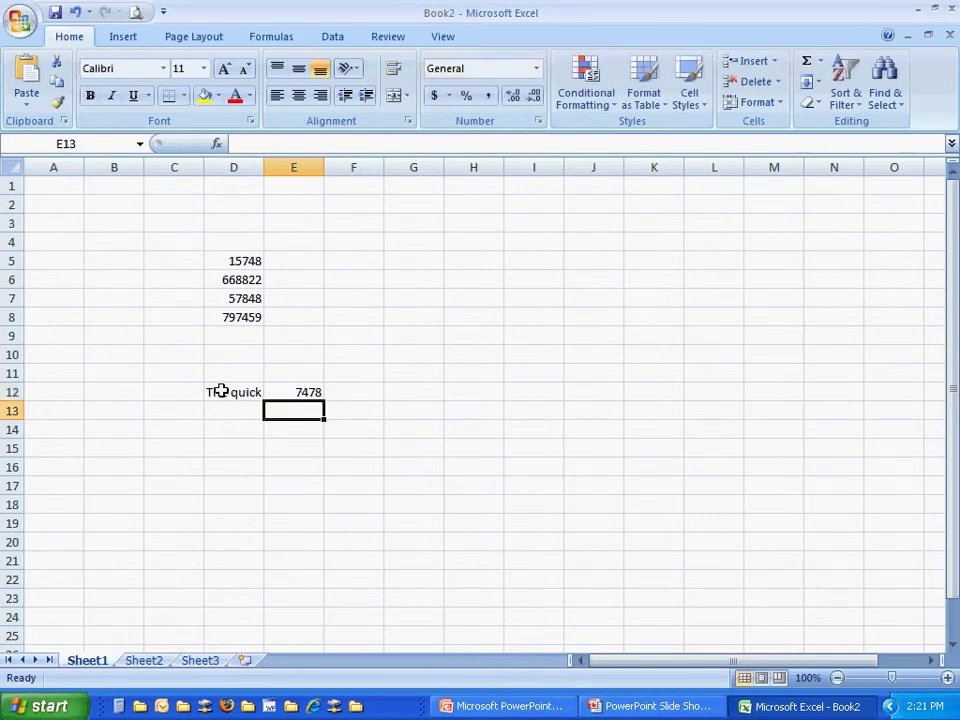
Widen column D by hand and autofit its width to the text in cell D12.
{"action": "left_click", "coordinate": [234, 392]}
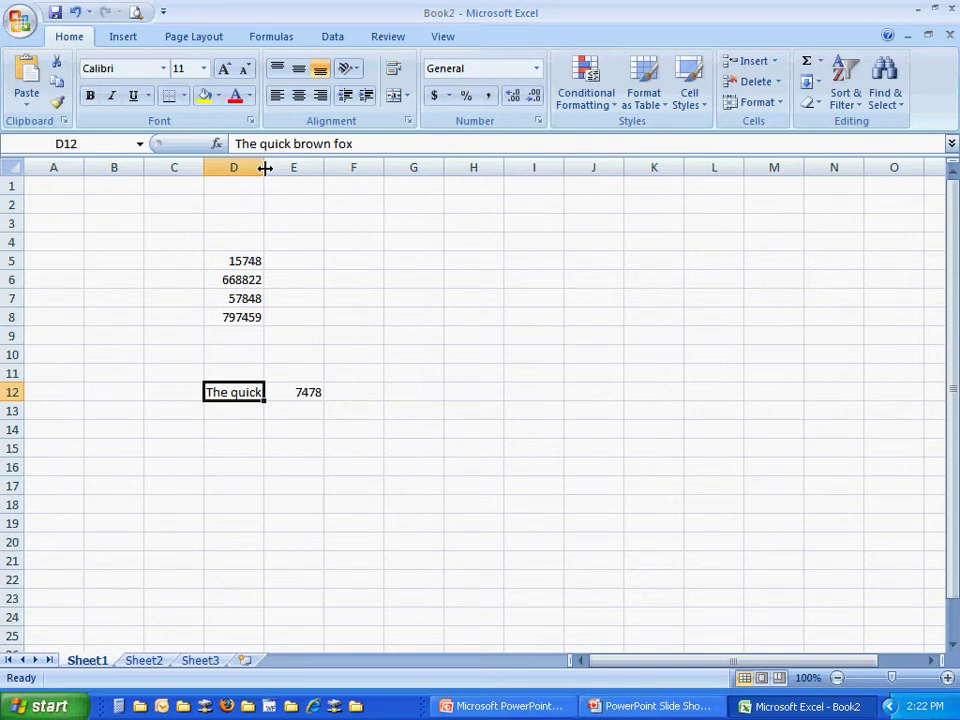
{"action": "left_click_drag", "start_coordinate": [265, 168], "coordinate": [419, 168]}
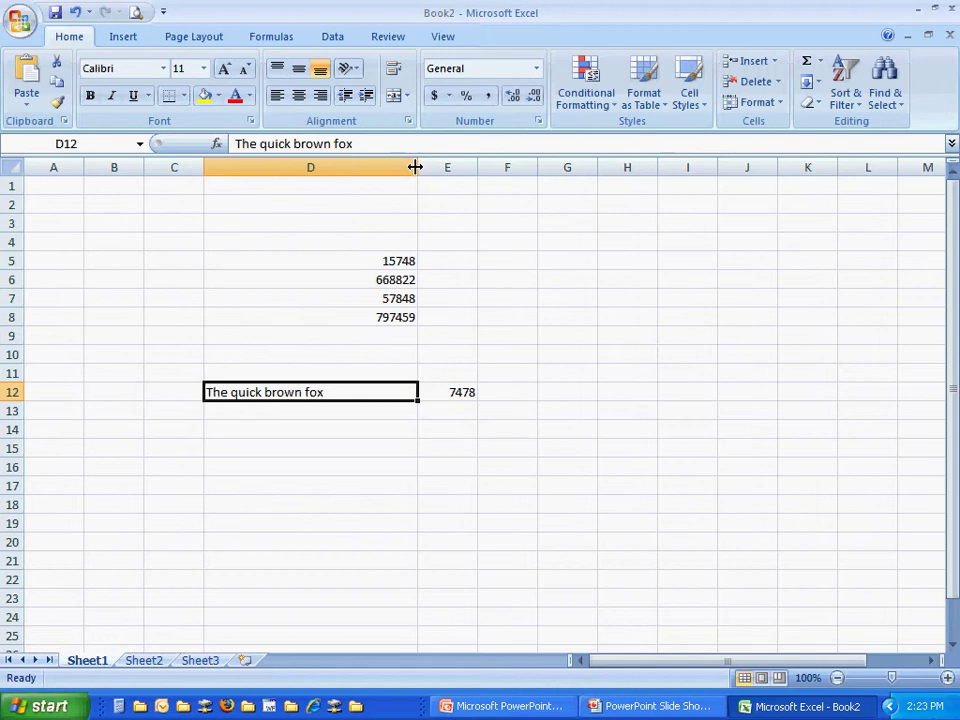
{"action": "double_click", "coordinate": [416, 167]}
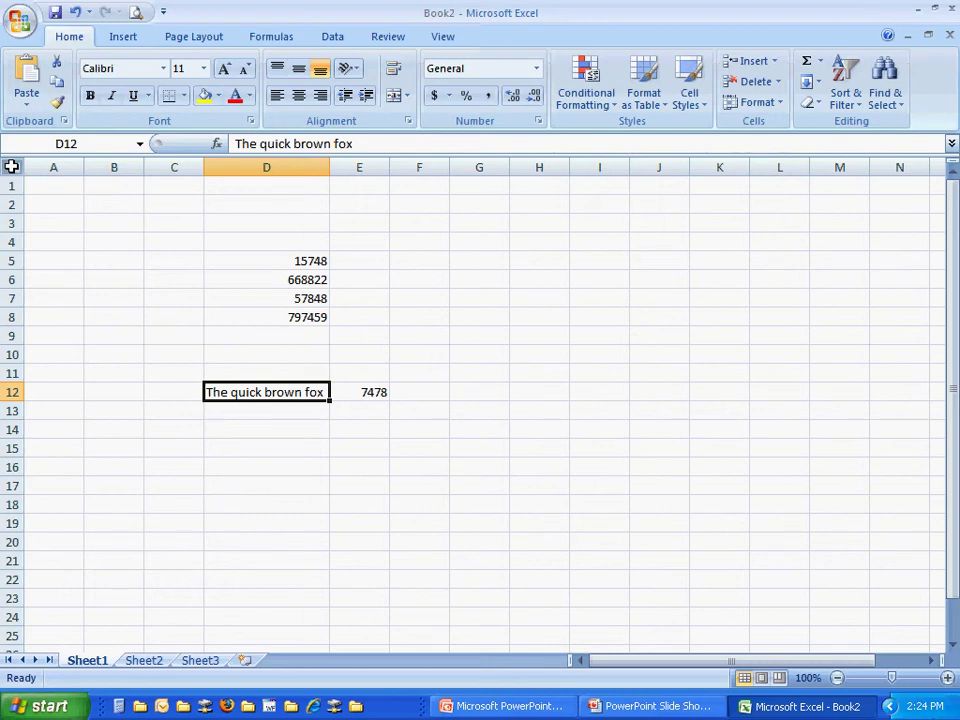
Apply AutoFit Column Width to all columns of the whole worksheet.
{"action": "left_click", "coordinate": [11, 166]}
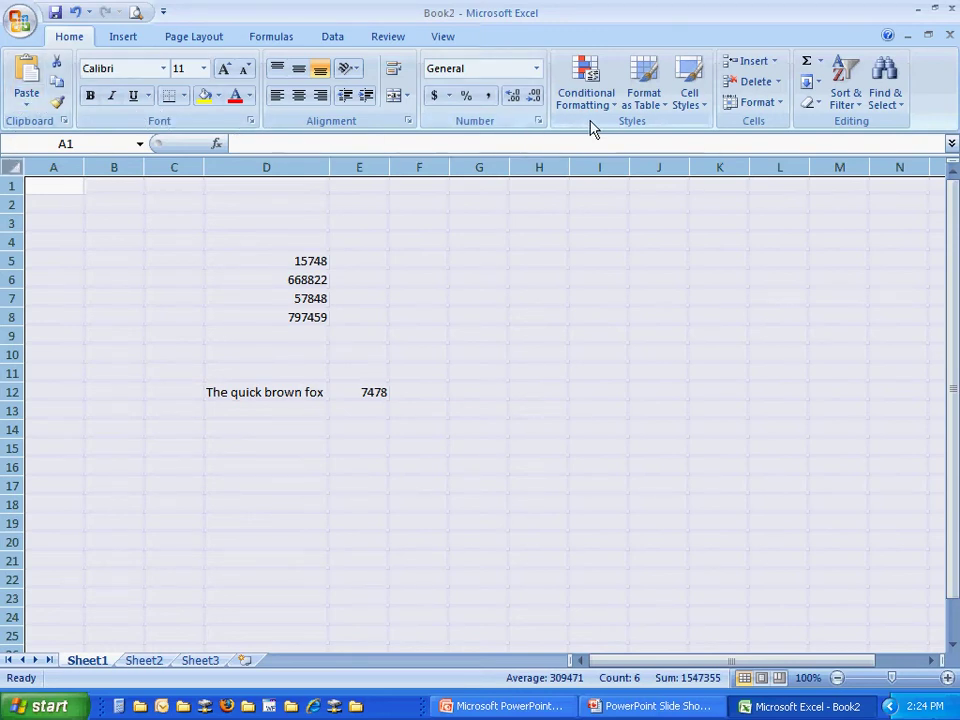
{"action": "left_click", "coordinate": [757, 103]}
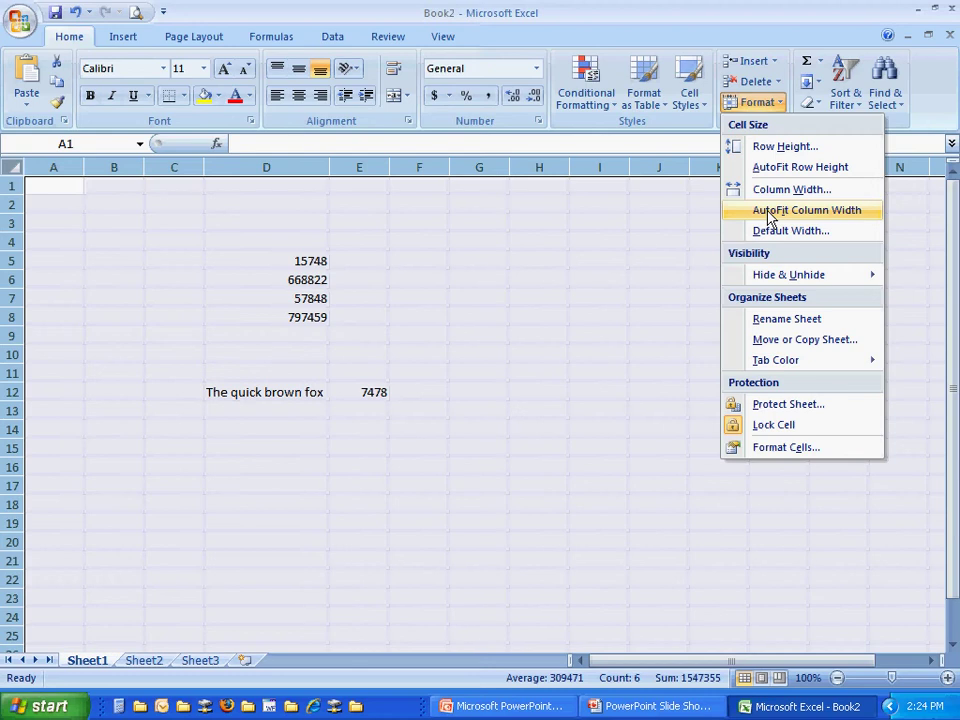
{"action": "left_click", "coordinate": [769, 212]}
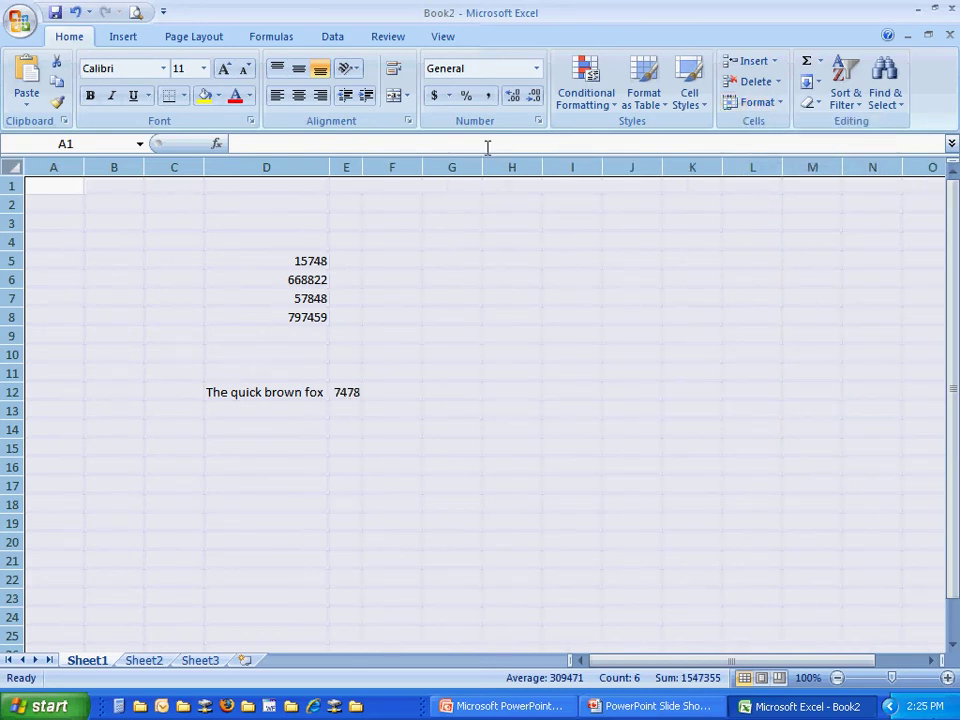